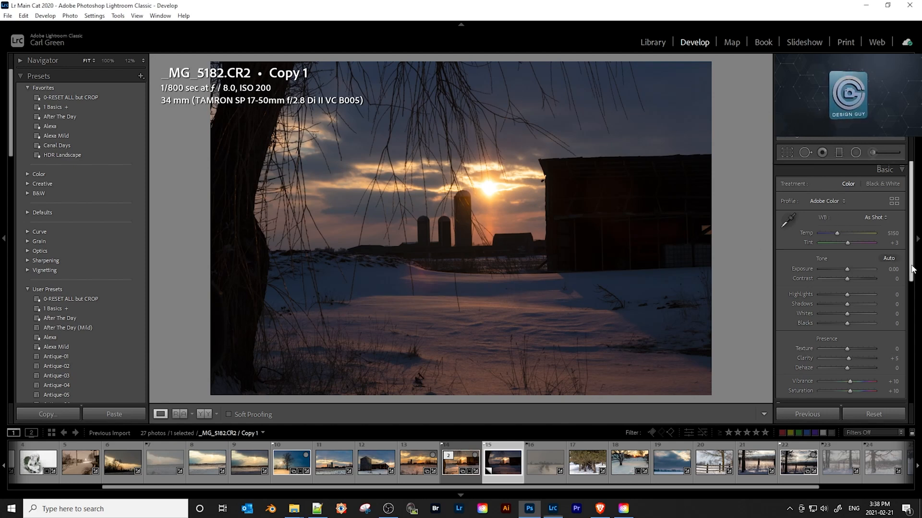
- Review the photo's existing noise reduction, lens correction and basic adjustment settings
drag(911, 263, 902, 352)
click(883, 268)
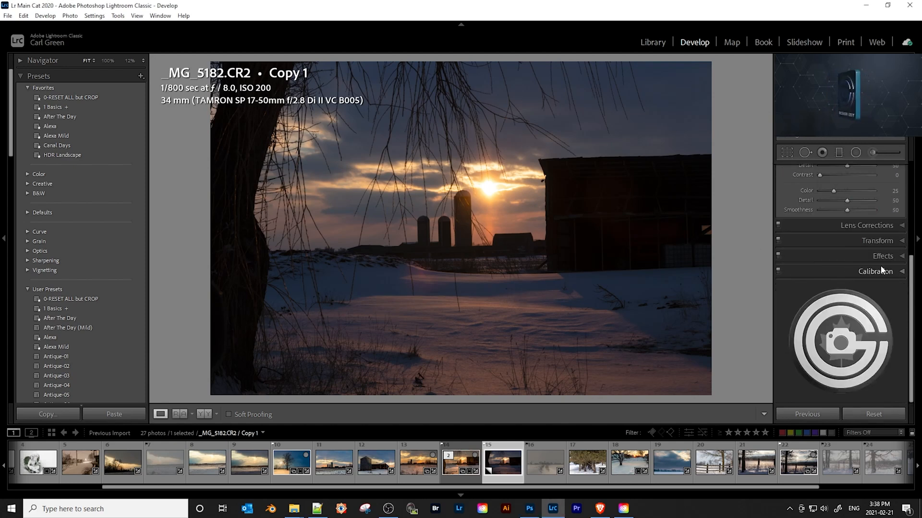
scroll(832, 231, up, 2)
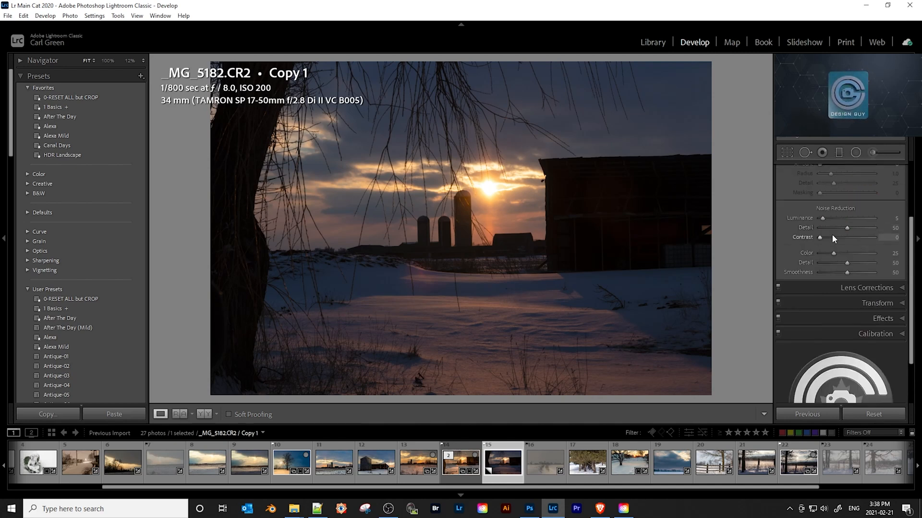
scroll(857, 270, up, 3)
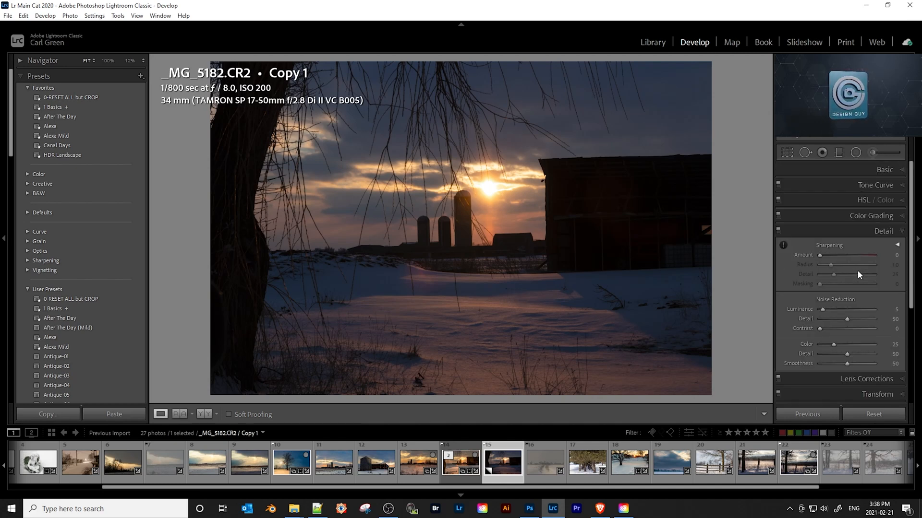
click(883, 230)
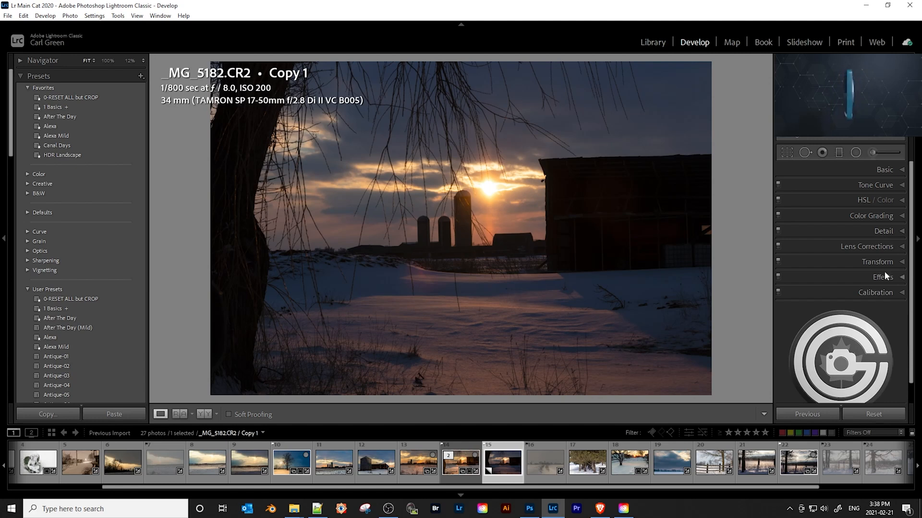
click(873, 249)
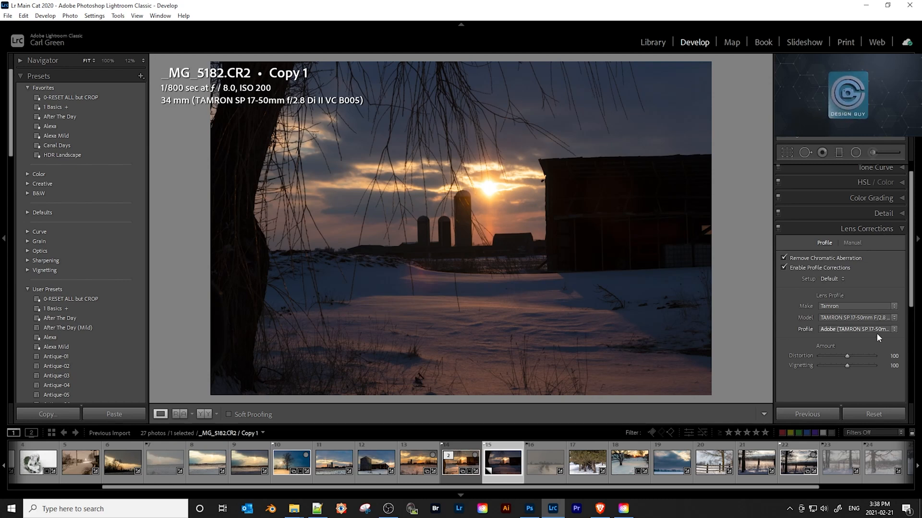
click(881, 233)
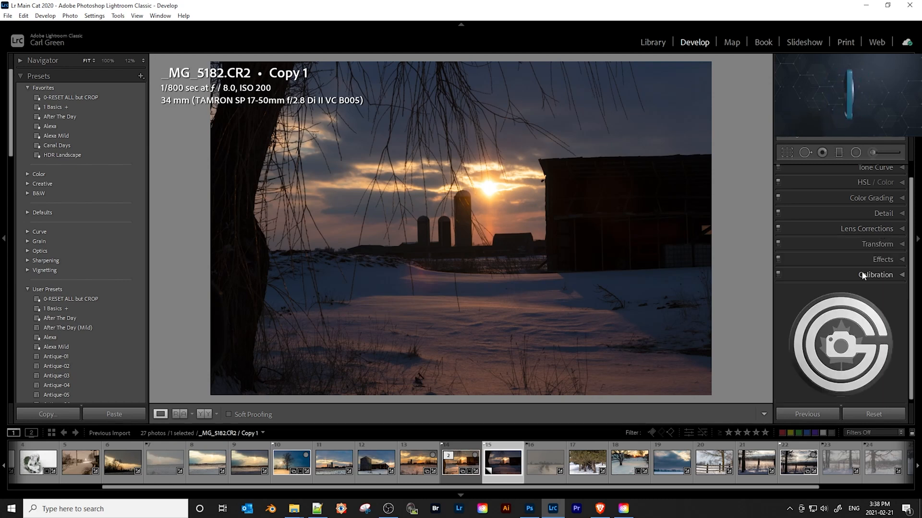
scroll(833, 322, up, 1)
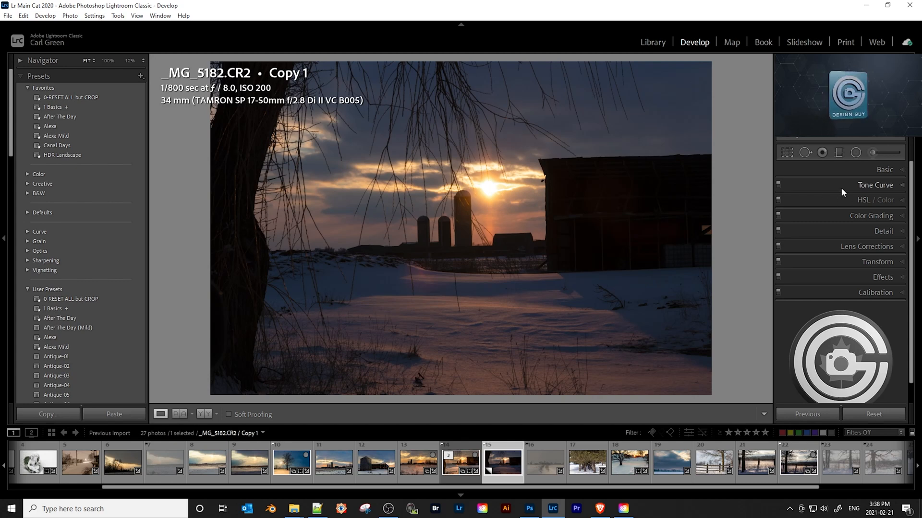
click(886, 171)
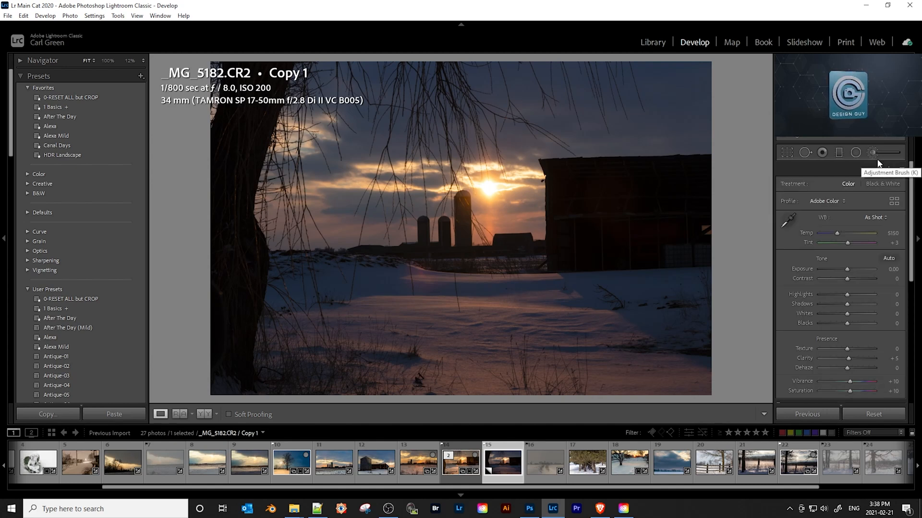
click(883, 171)
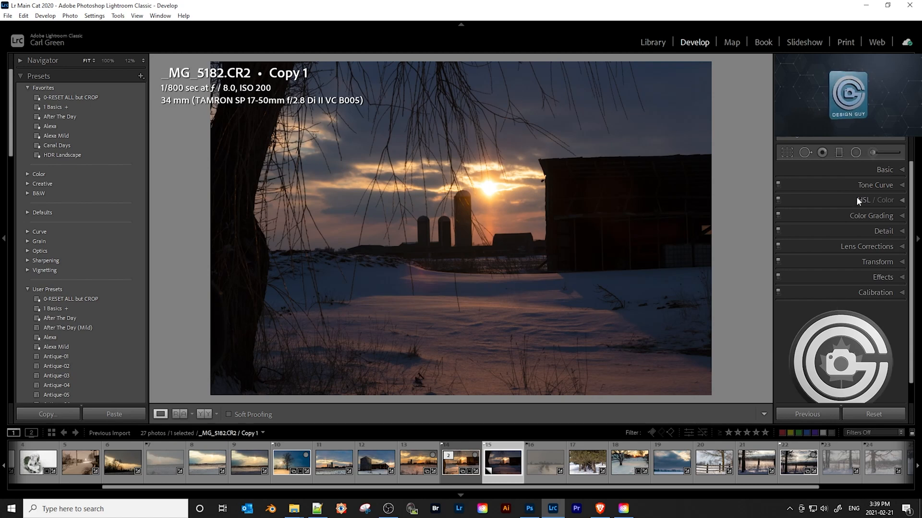
- Apply automatic tone adjustments to the sunset photo and set Exposure to +0.61
click(878, 169)
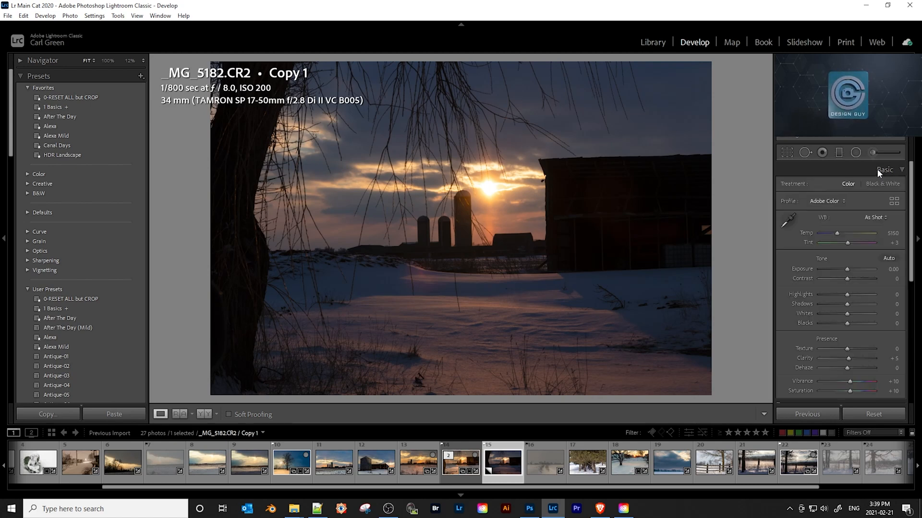
click(886, 259)
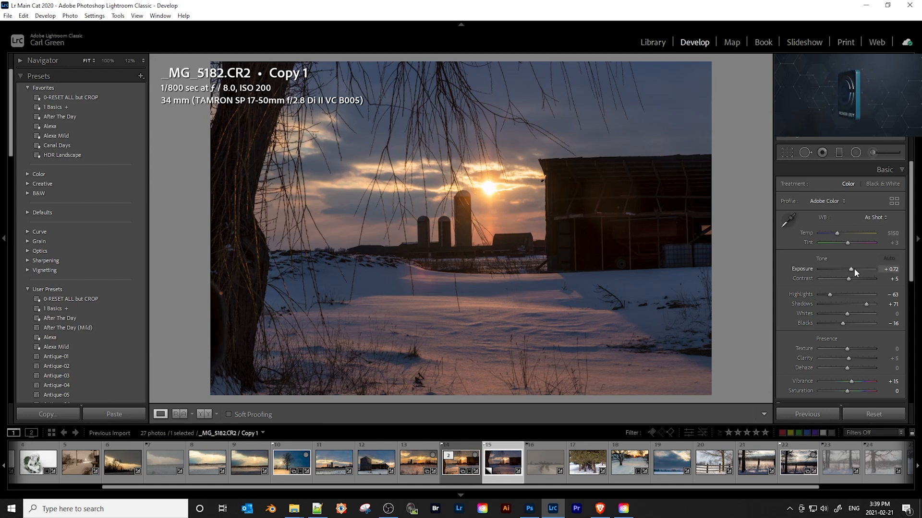
drag(851, 269, 849, 268)
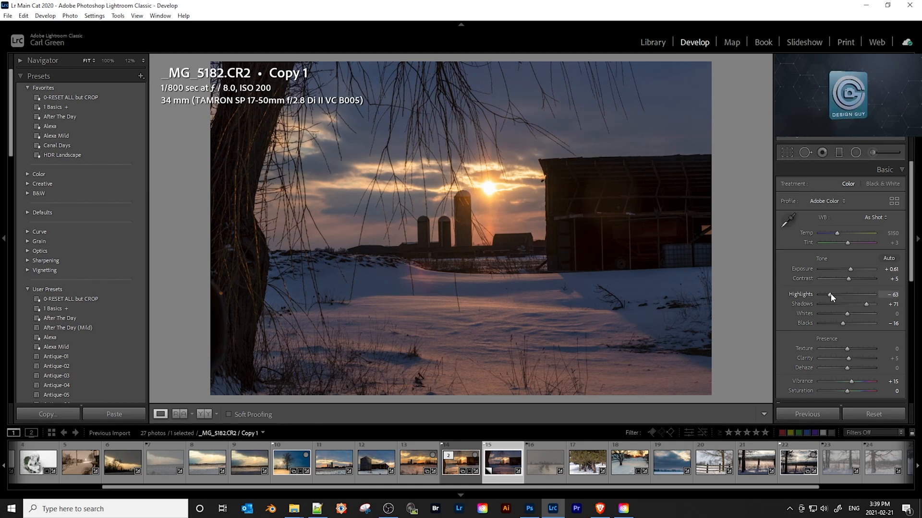
- Set Highlights to -40, Shadows to +75 and Whites to -12
drag(831, 295, 836, 296)
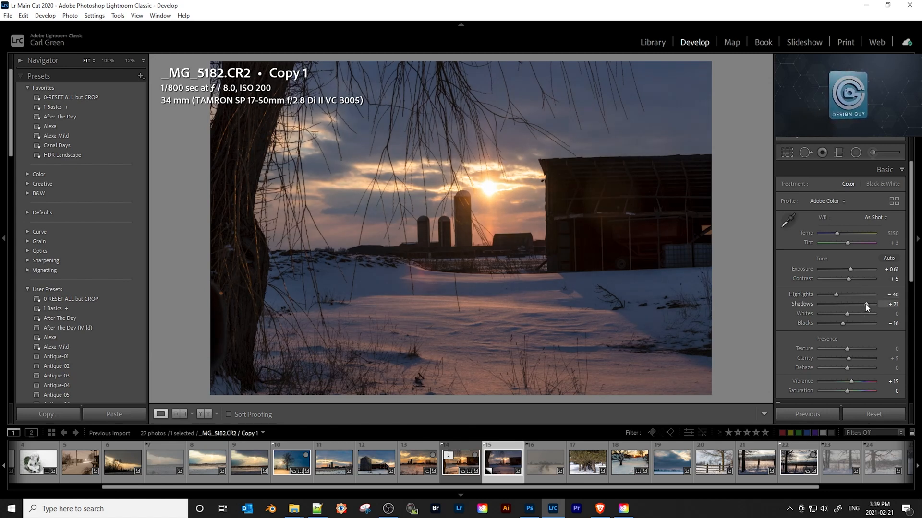
drag(866, 304, 868, 307)
drag(849, 313, 845, 314)
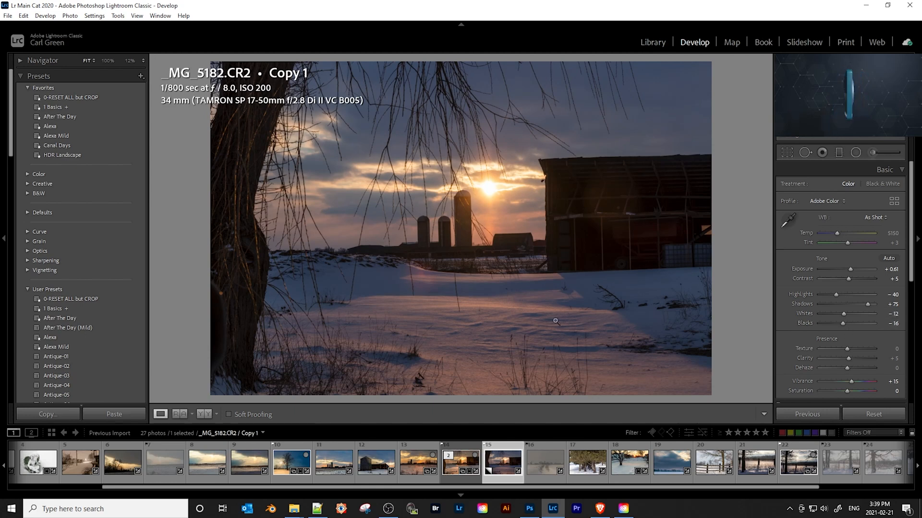
- Set Texture to +28 and Clarity to +16, inspecting the detail in the snow
click(517, 342)
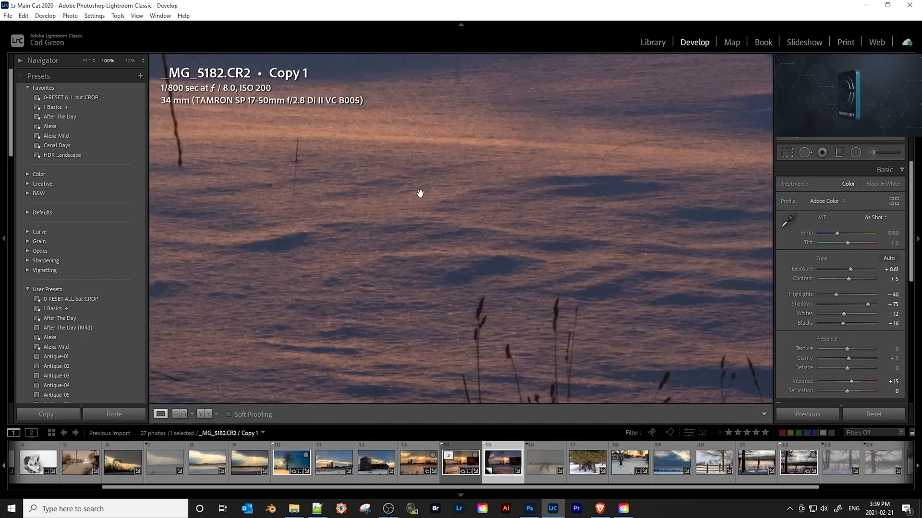
click(496, 237)
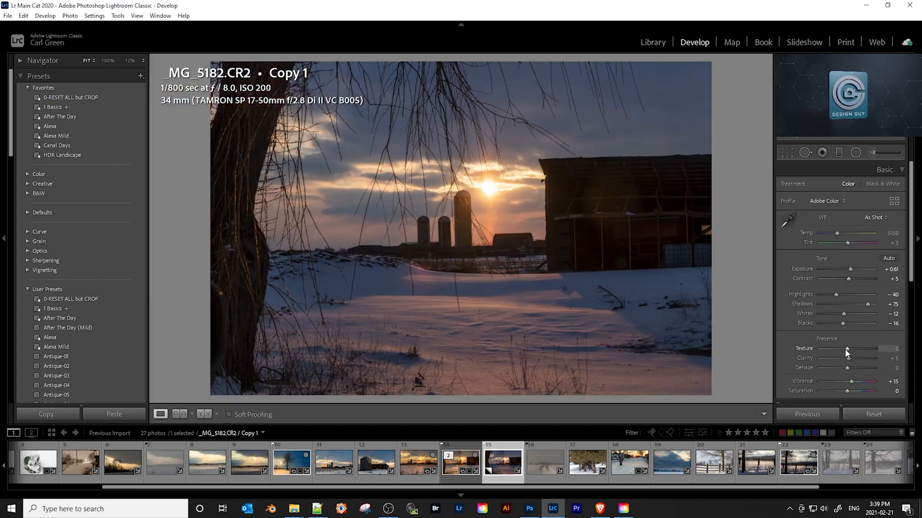
drag(848, 348, 853, 349)
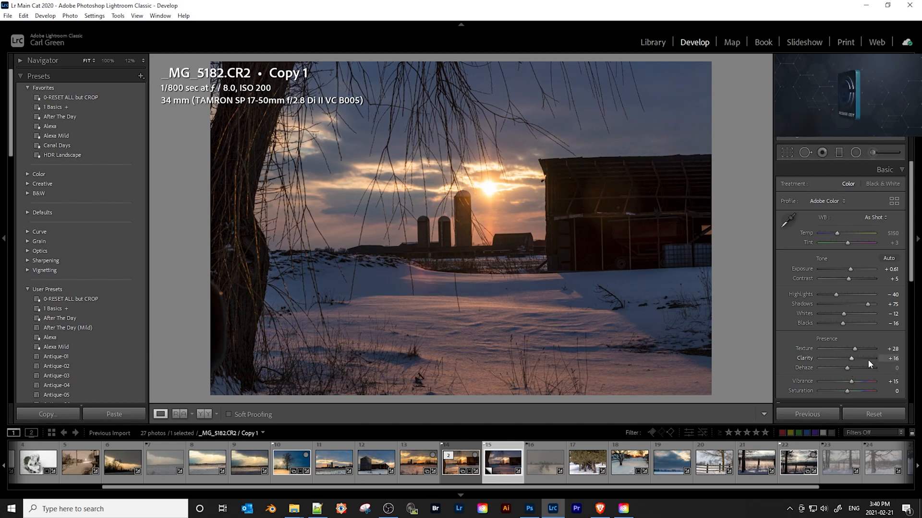
click(540, 324)
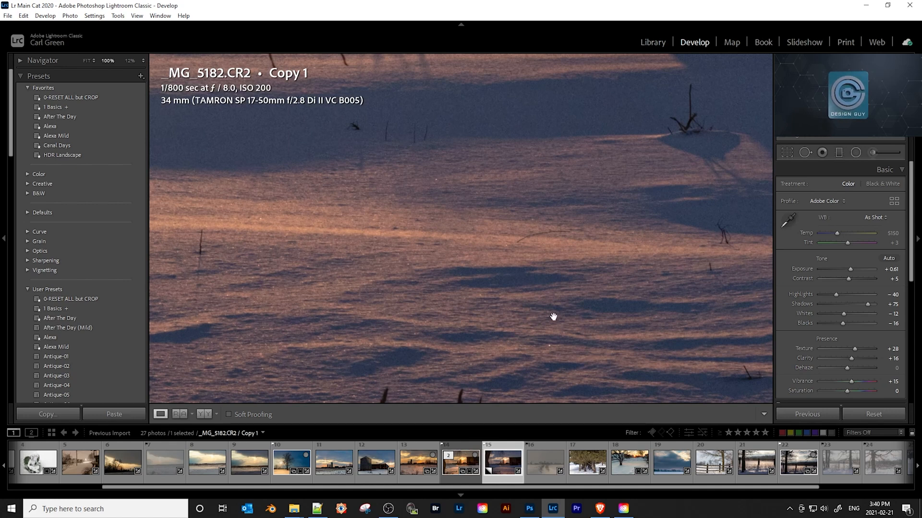
click(559, 322)
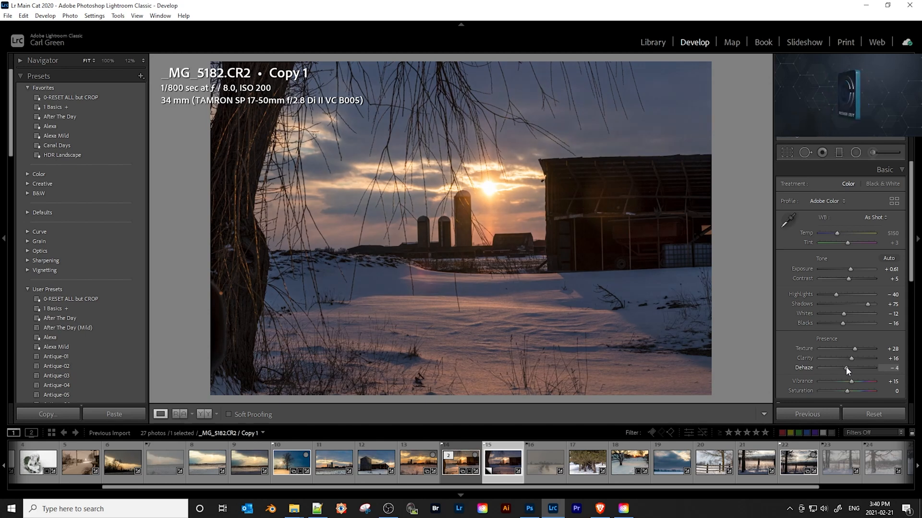
- Set Dehaze to -5 and Vibrance to +9 to finish the basic adjustments
mouse_move(846, 367)
mouse_down()
mouse_move(834, 362)
mouse_move(845, 369)
mouse_up()
drag(851, 381, 850, 381)
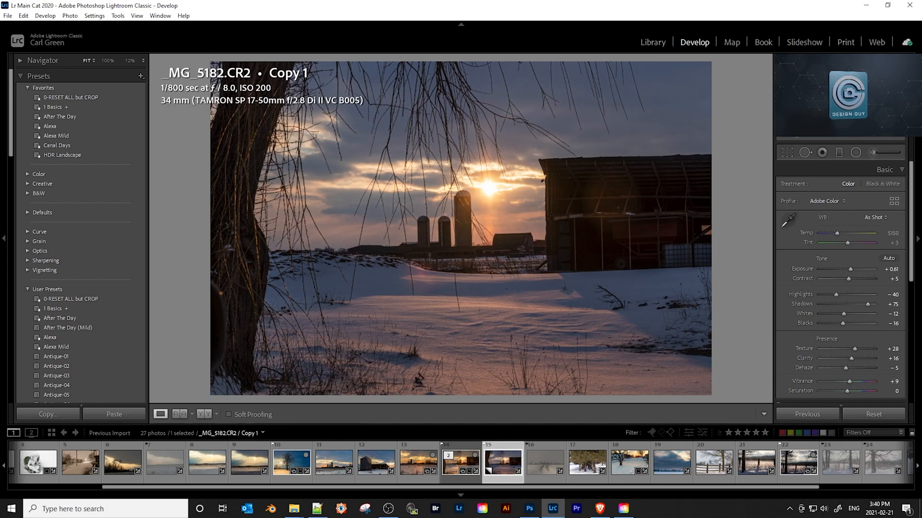
click(889, 170)
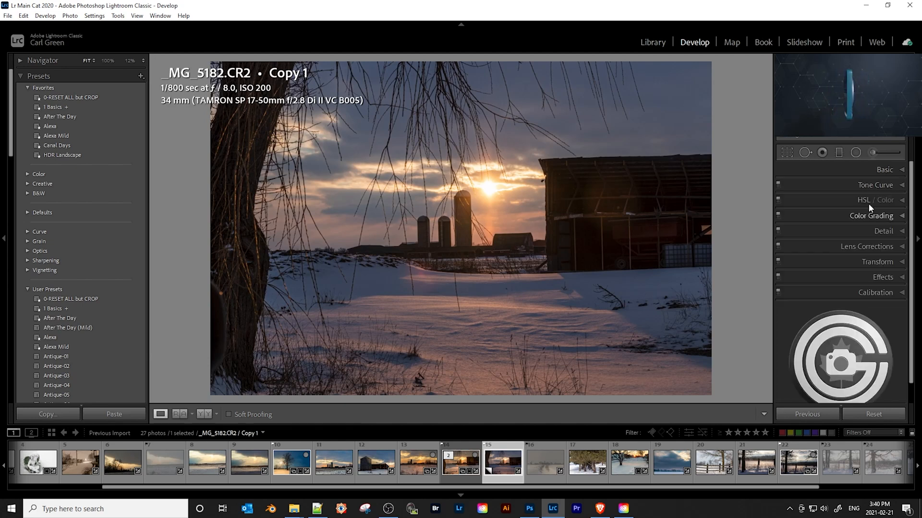
- Change the tone curve's point curve to Linear
click(874, 186)
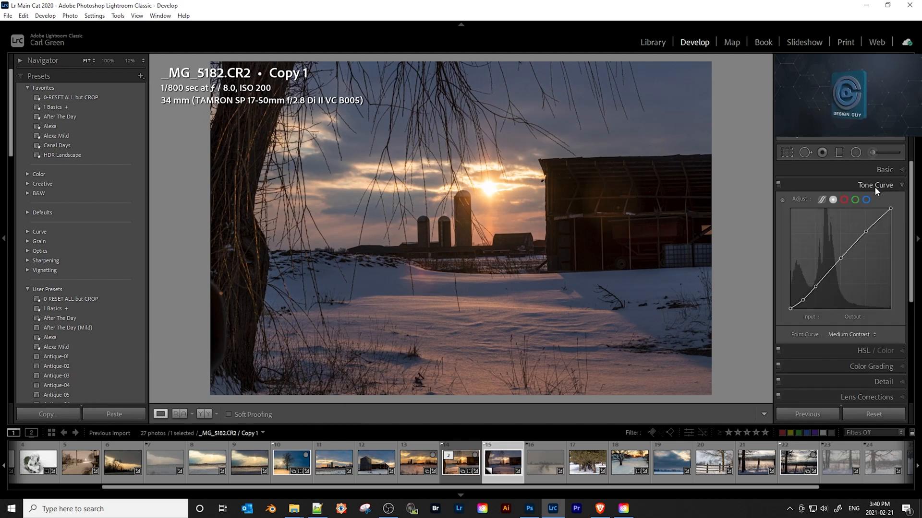
click(850, 336)
click(839, 346)
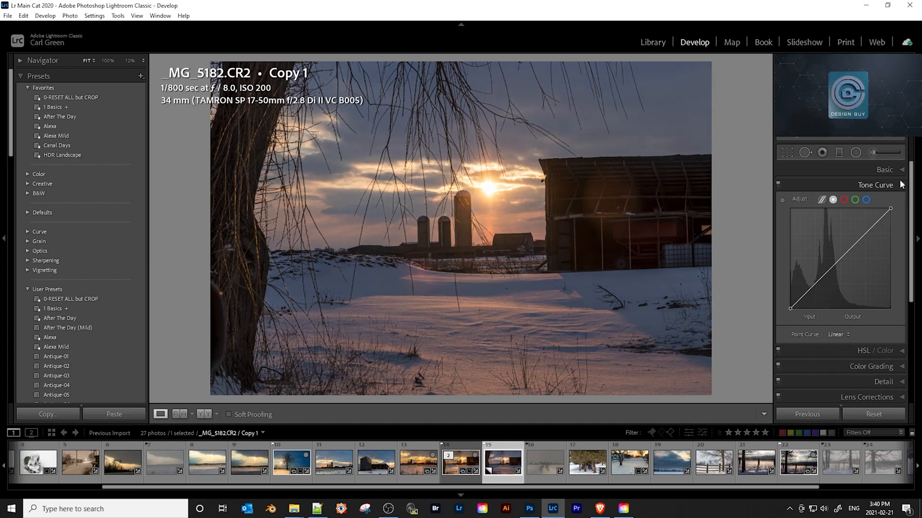
click(884, 184)
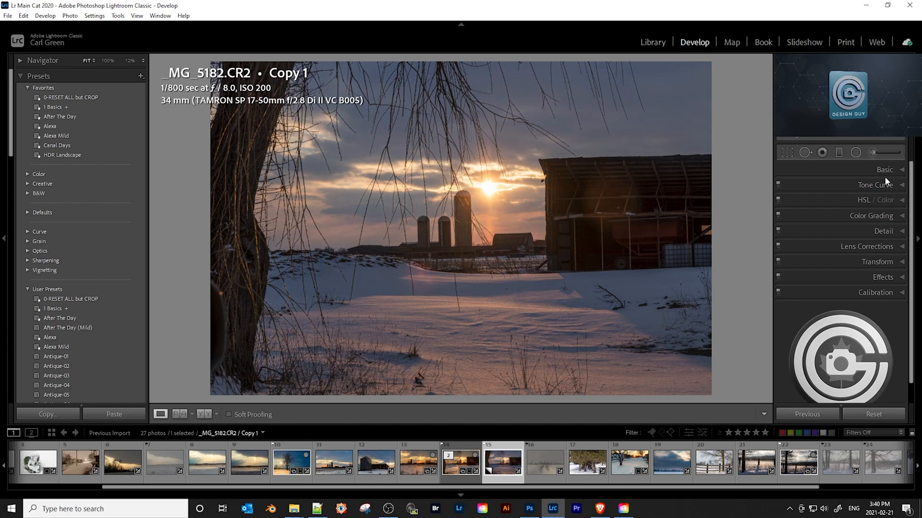
- Set the HSL saturation of Orange to +28 and Blue to +12
click(856, 200)
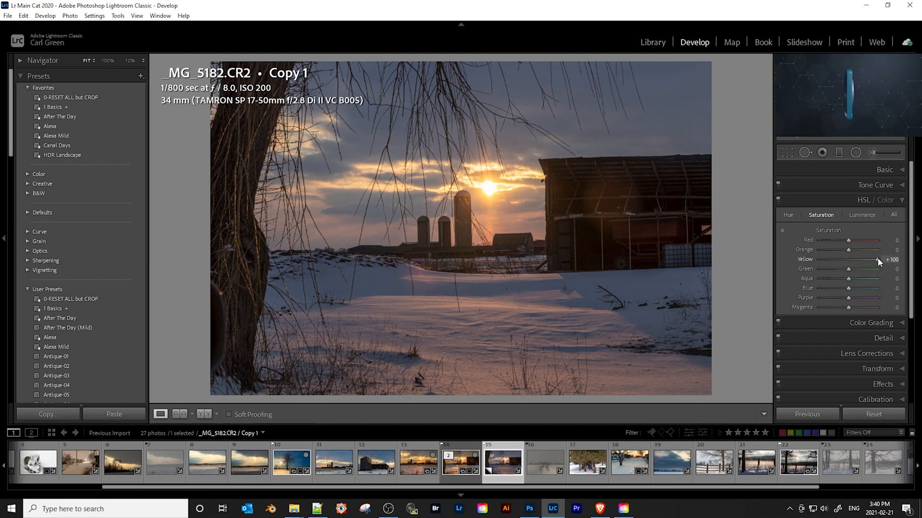
drag(878, 260, 768, 260)
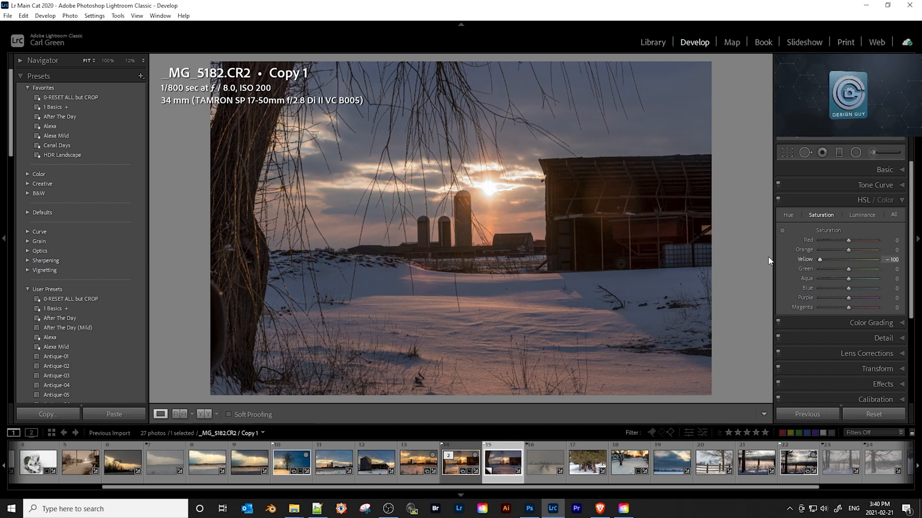
double_click(797, 261)
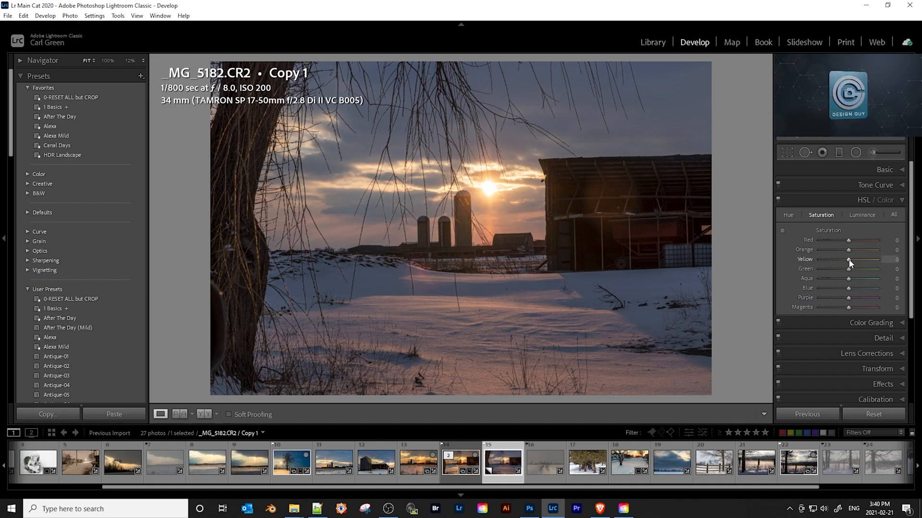
mouse_move(848, 253)
mouse_down()
mouse_move(878, 250)
mouse_move(858, 254)
mouse_up()
drag(849, 289, 853, 289)
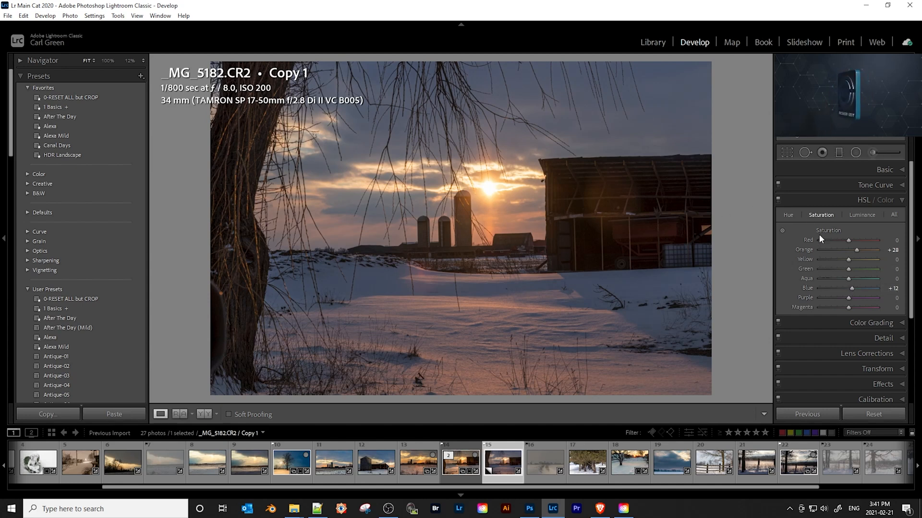
- Set the HSL luminance of Orange to +8 and Yellow to +17
click(863, 216)
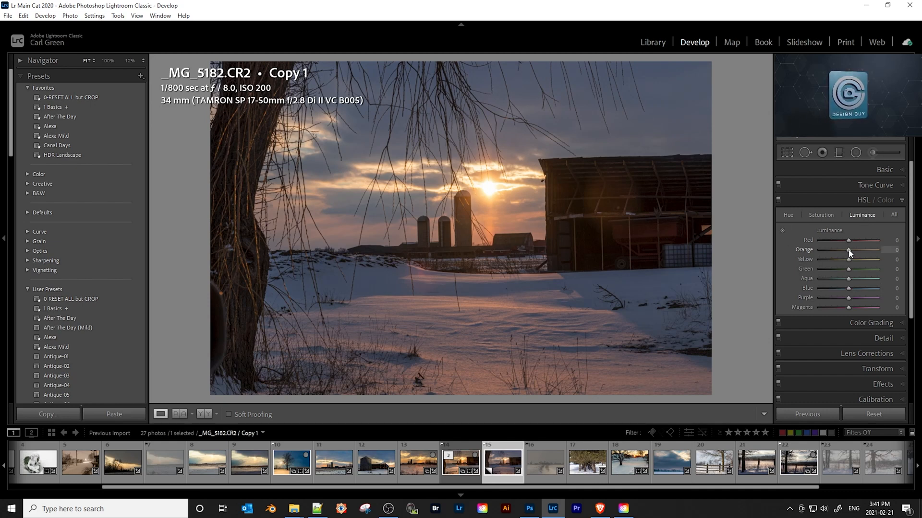
mouse_move(847, 250)
mouse_down()
mouse_move(799, 248)
mouse_move(850, 255)
mouse_up()
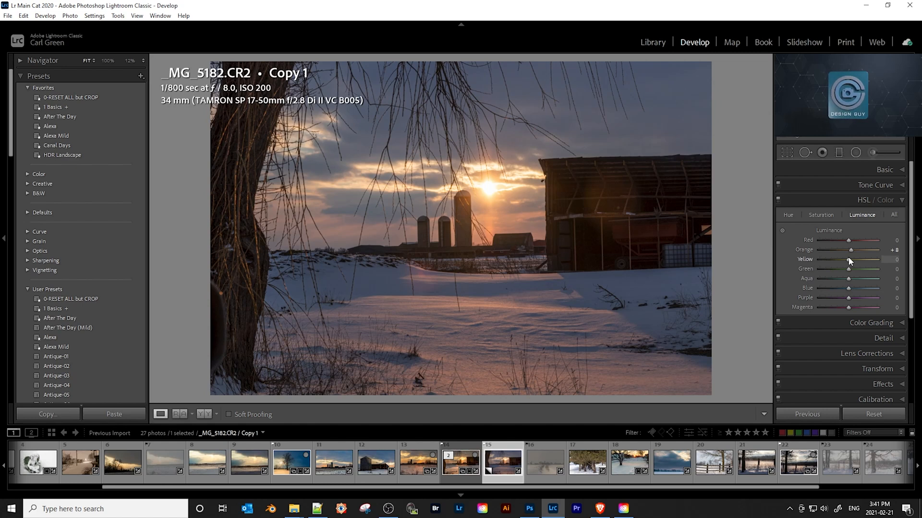
drag(848, 261, 852, 263)
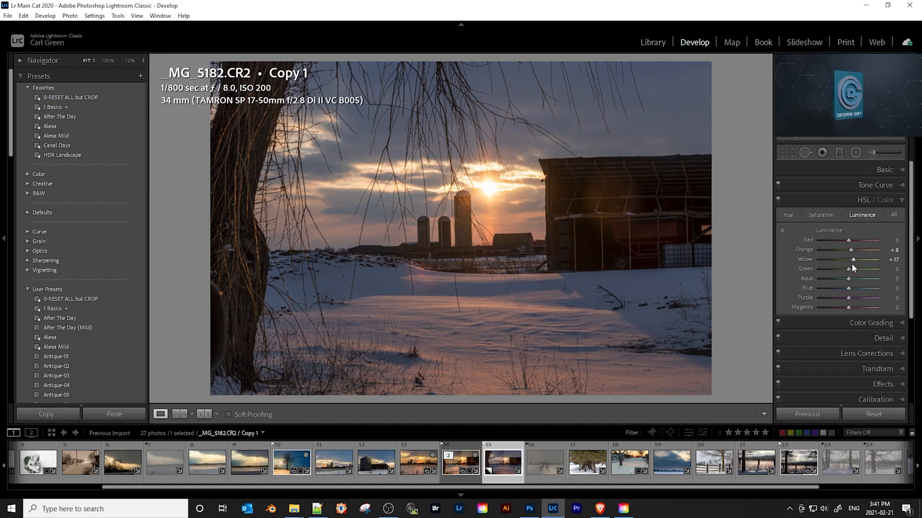
click(886, 200)
- Set the luminance noise reduction to 6, leaving color grading untouched
click(863, 217)
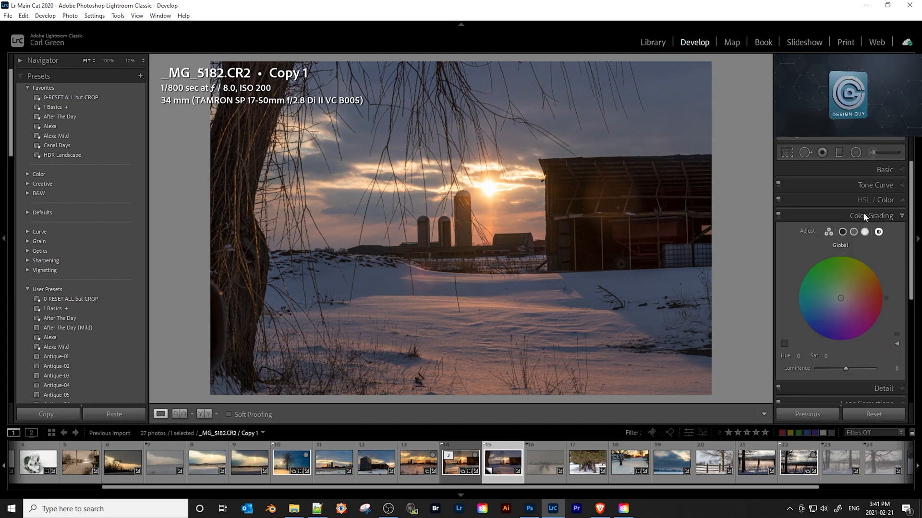
click(863, 214)
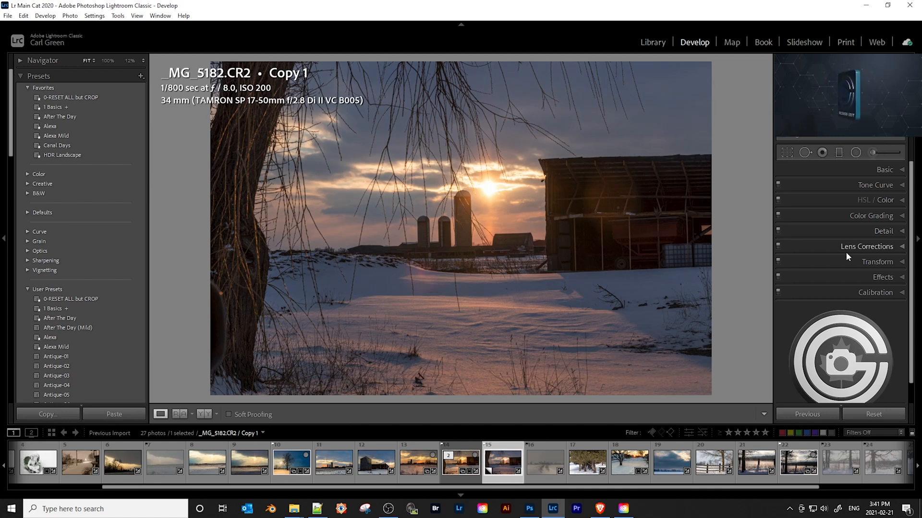
click(882, 231)
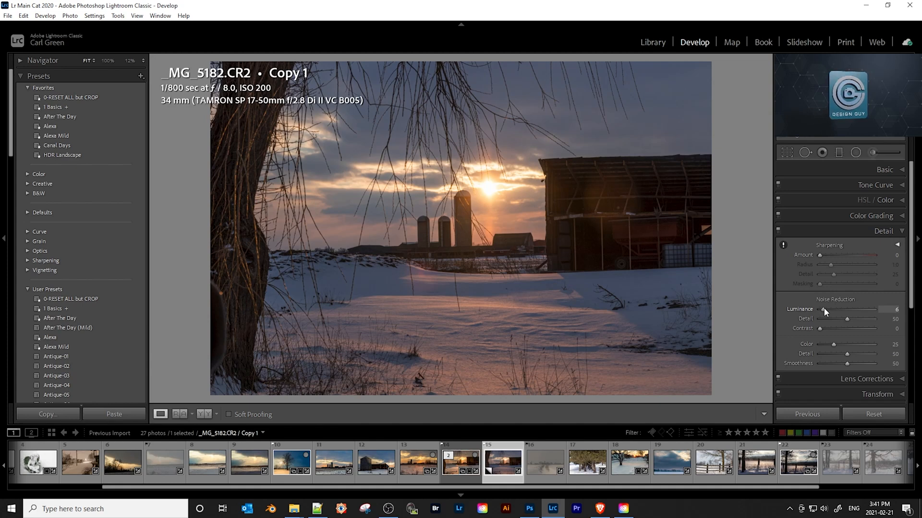
click(891, 232)
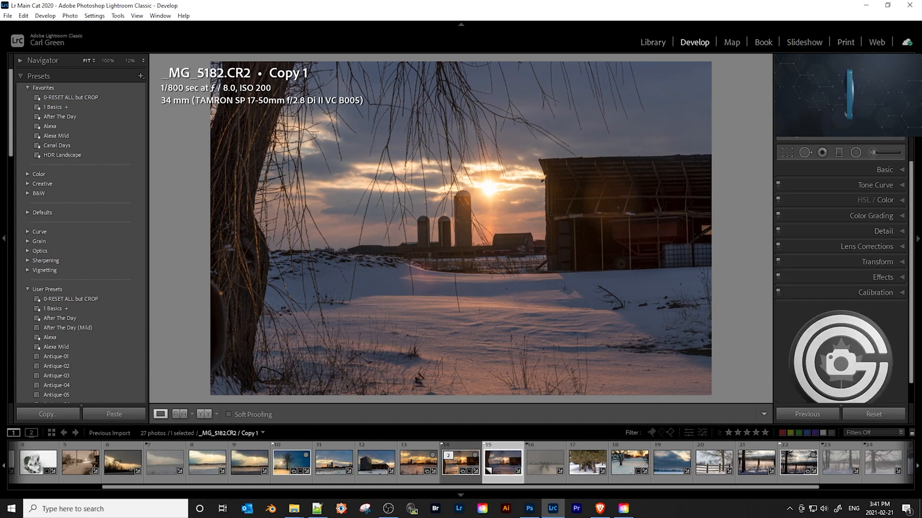
- Open the edited farm sunset photo in Photoshop
key(ctrl+e)
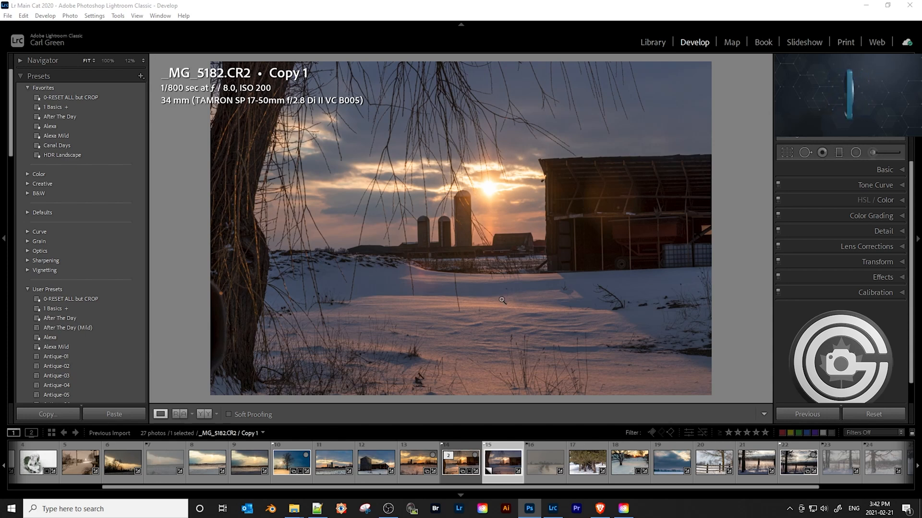
- Color grade the Shadows with a warm orange tint, setting hue 35 and saturation 17
click(887, 219)
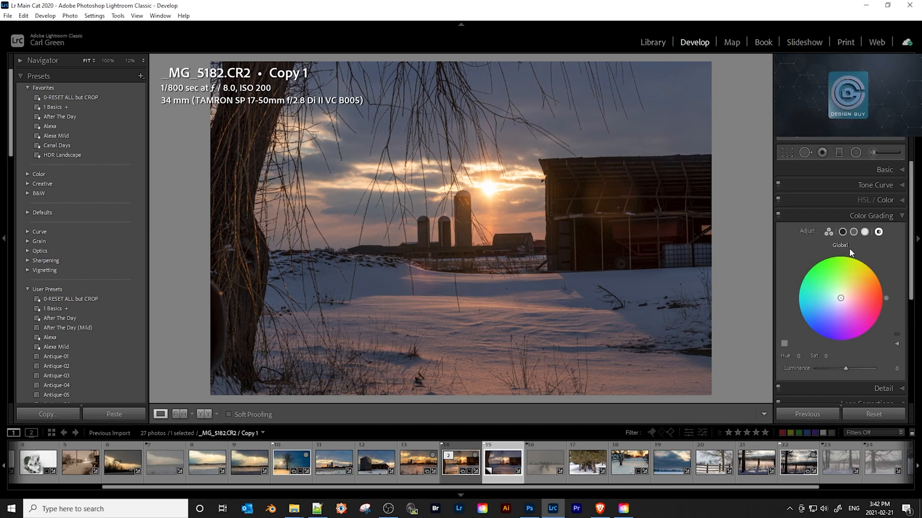
click(843, 232)
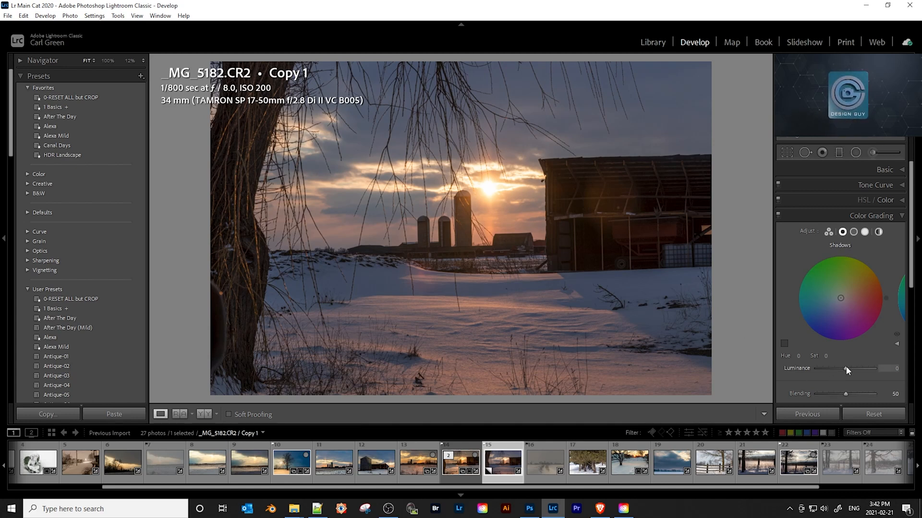
mouse_move(845, 368)
mouse_down()
mouse_move(817, 369)
mouse_move(880, 376)
mouse_move(845, 370)
mouse_up()
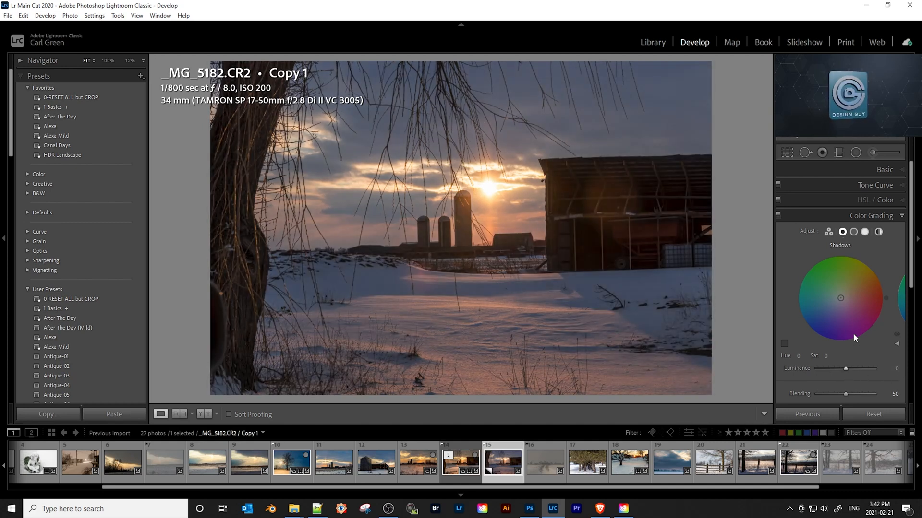
drag(835, 298, 863, 278)
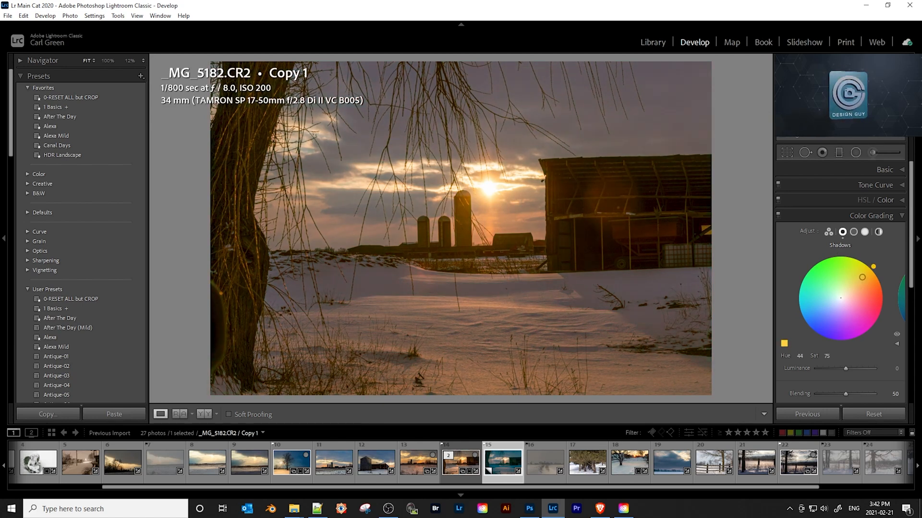
mouse_move(862, 277)
mouse_down()
mouse_move(865, 266)
mouse_move(872, 277)
mouse_up()
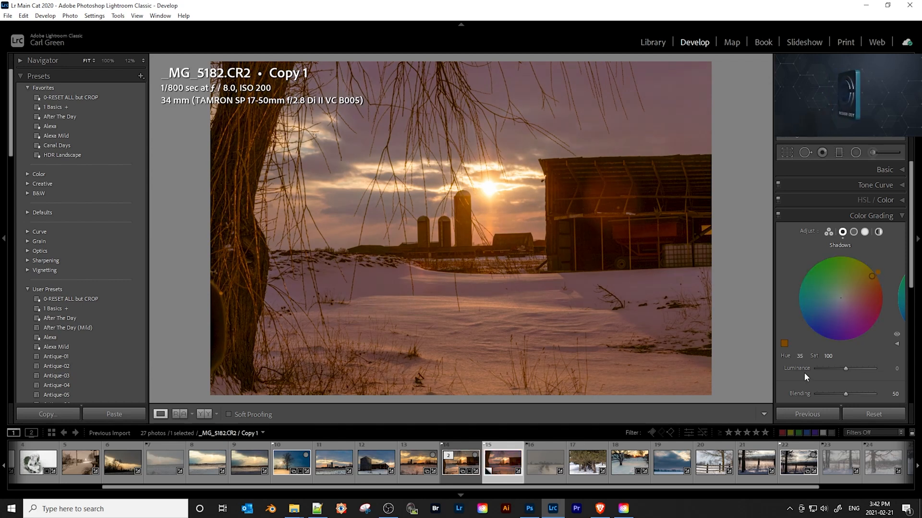
drag(829, 358, 789, 358)
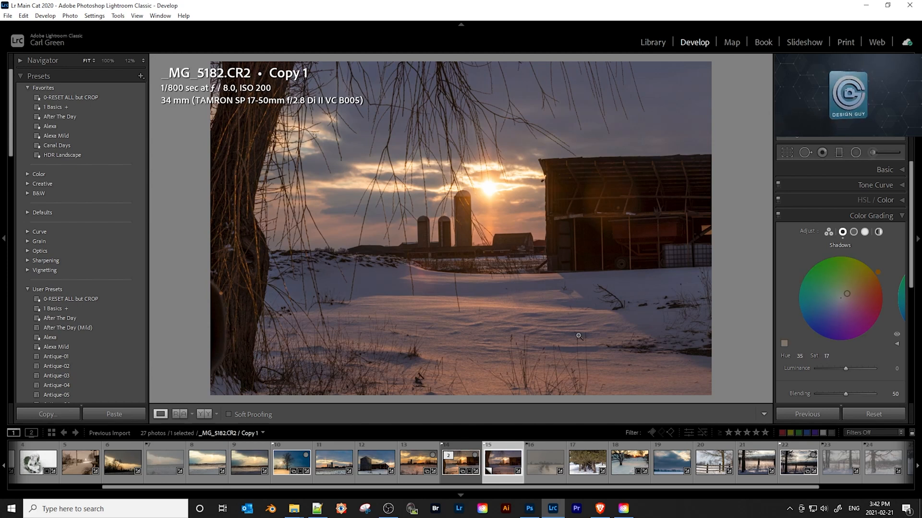
- Set the color grading luminance of the Midtones to +32, and grade the Highlights with hue 54, saturation 36 and luminance +3
click(855, 233)
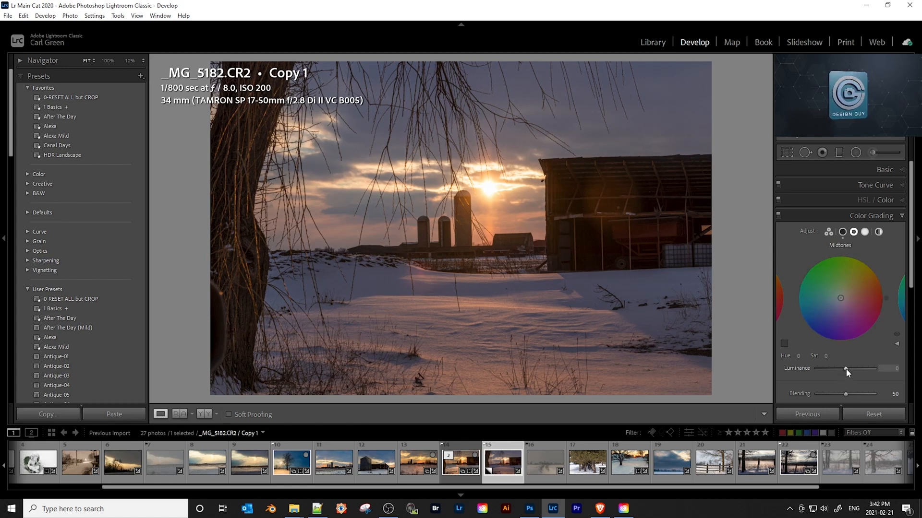
drag(847, 368, 858, 368)
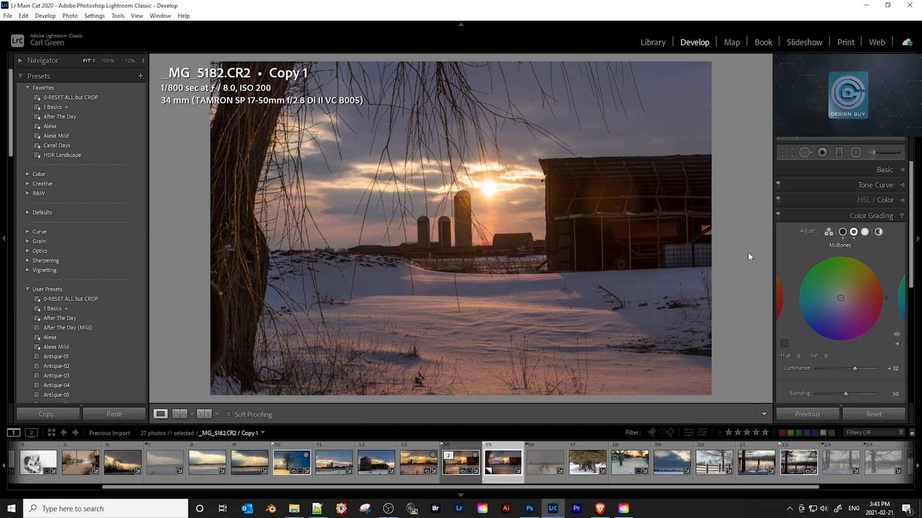
click(865, 232)
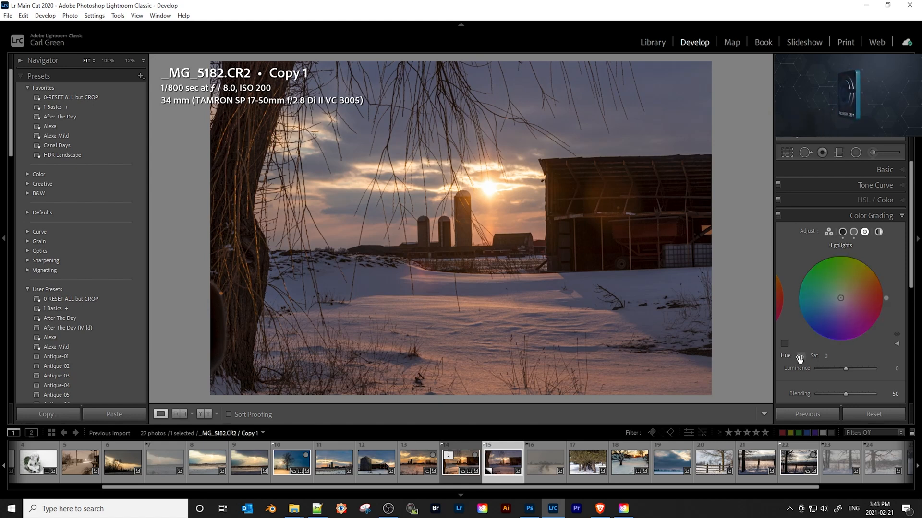
drag(800, 357, 804, 356)
drag(886, 291, 867, 262)
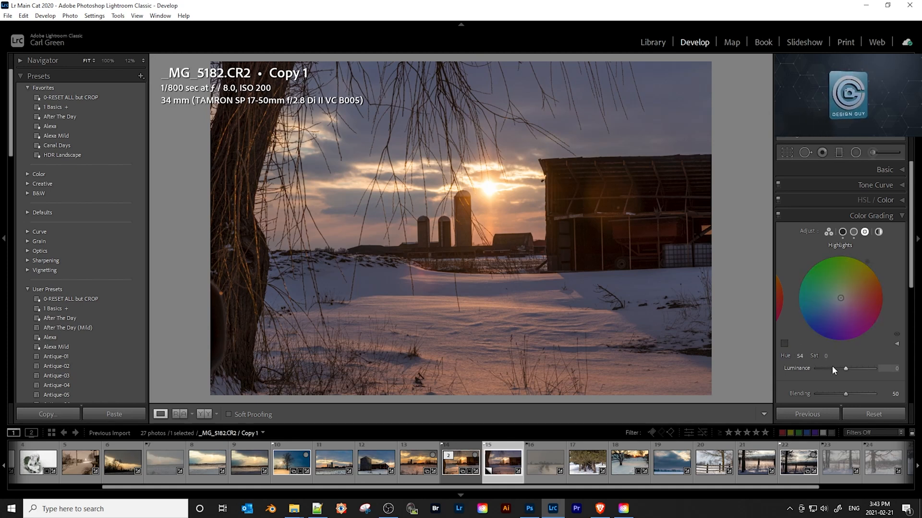
drag(840, 298, 850, 285)
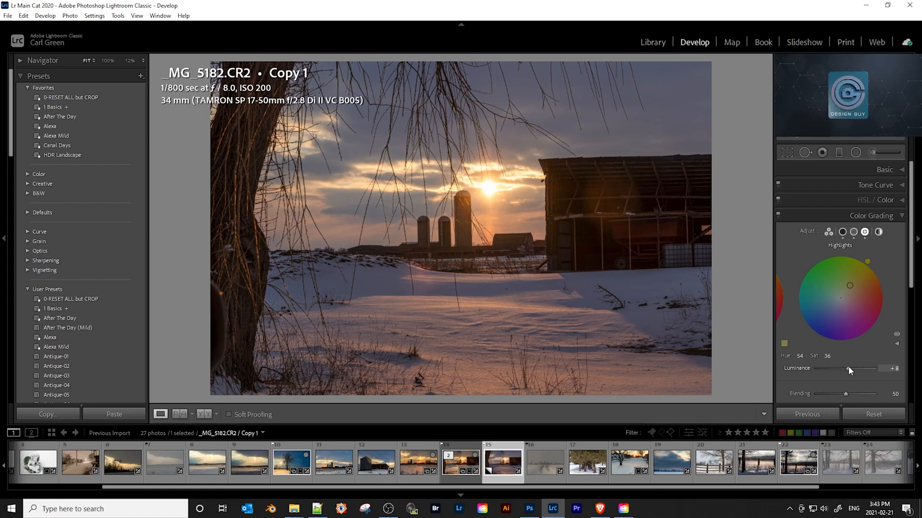
drag(847, 367, 846, 366)
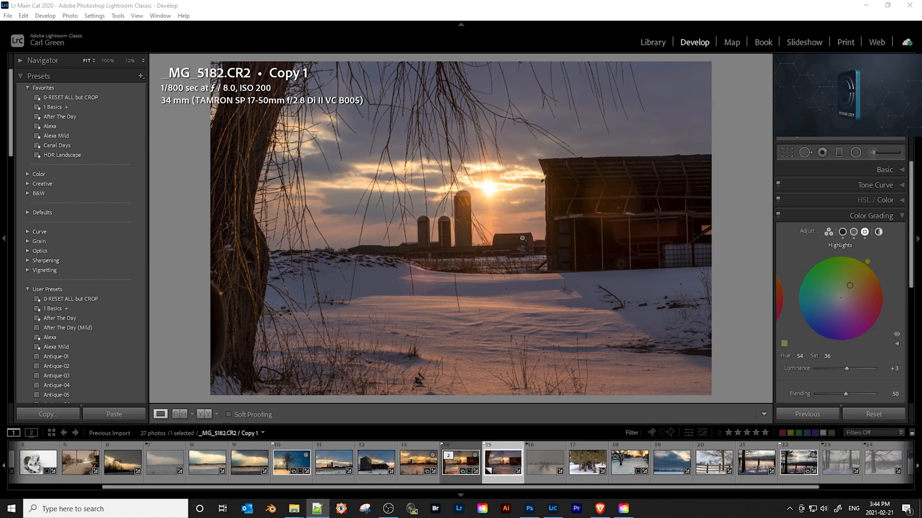
- Hide the module picker to give the photo more room
click(548, 25)
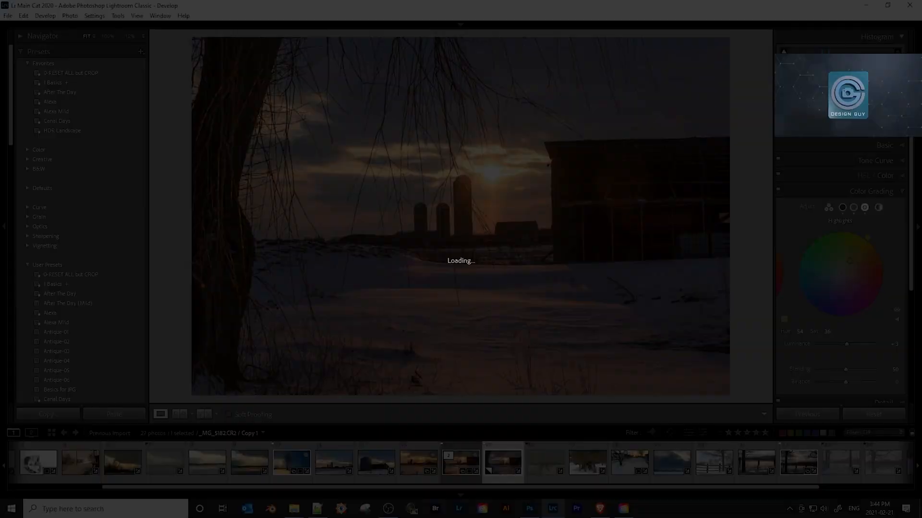